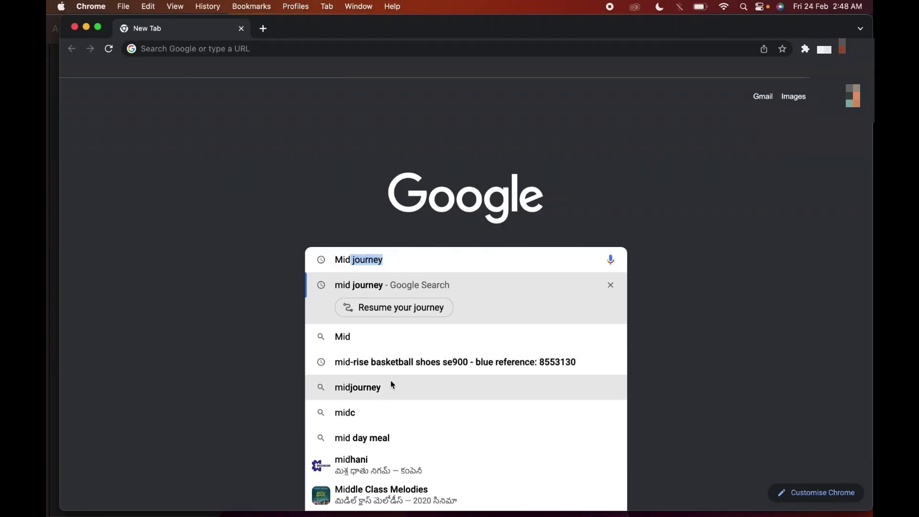
Step: Search Google for midjourney and open the BlueWillow AI sponsored result
{"action": "left_click", "coordinate": [392, 388]}
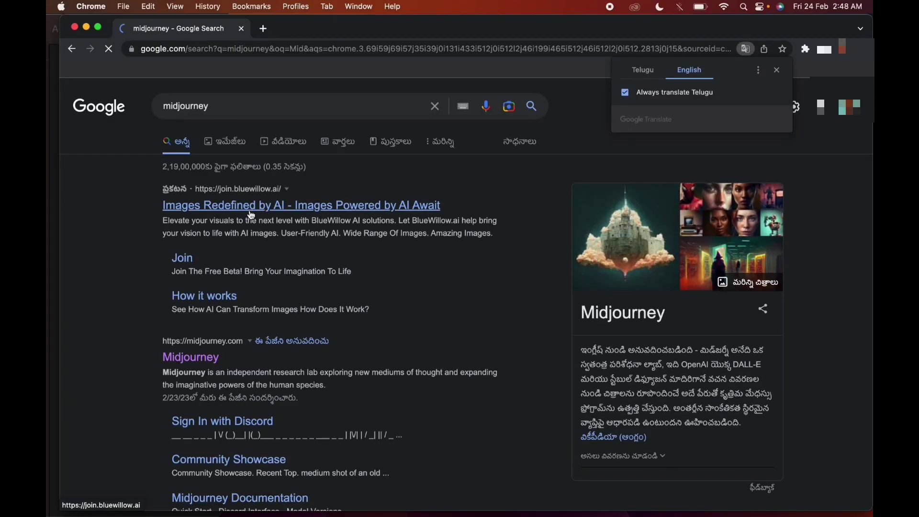
{"action": "left_click", "coordinate": [249, 206]}
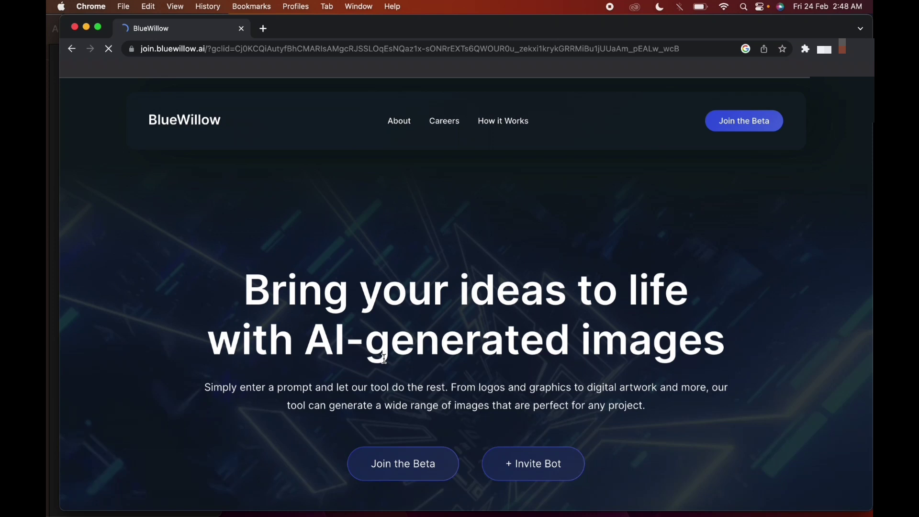
Step: Join the BlueWillow beta server via its invite, then switch to the Midjourney server
{"action": "left_click", "coordinate": [405, 463]}
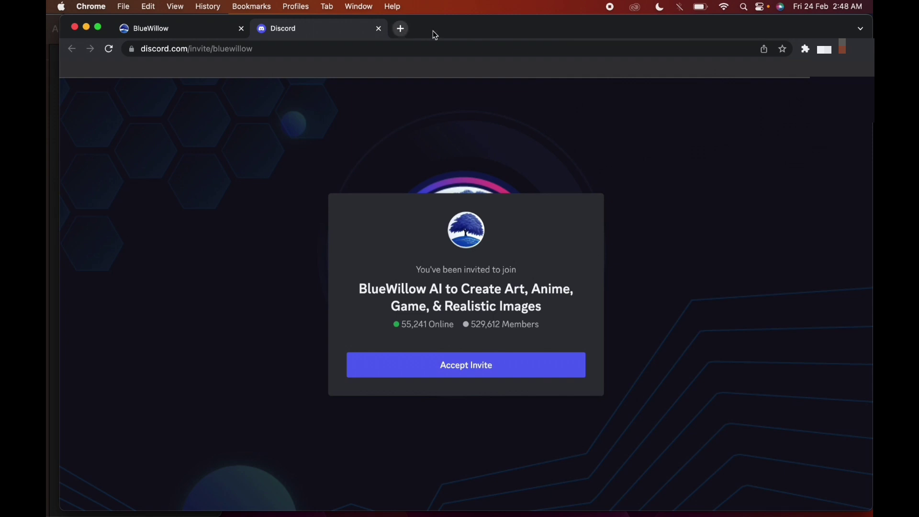
{"action": "left_click", "coordinate": [379, 29]}
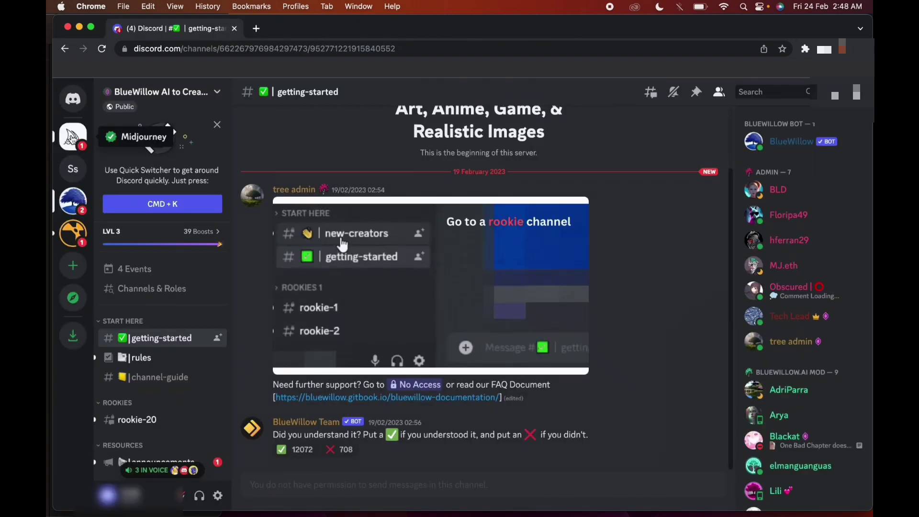
{"action": "left_click", "coordinate": [73, 135]}
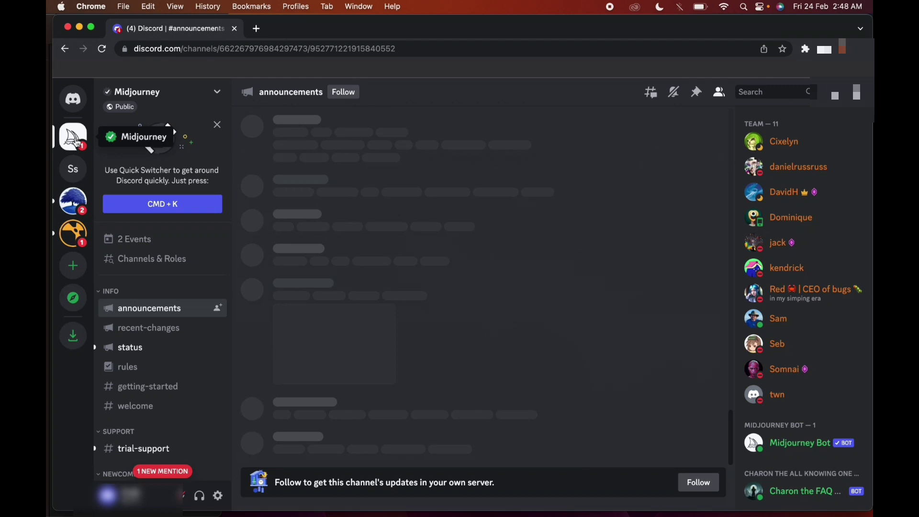
{"action": "scroll", "coordinate": [157, 329], "scroll_direction": "down", "scroll_amount": 2}
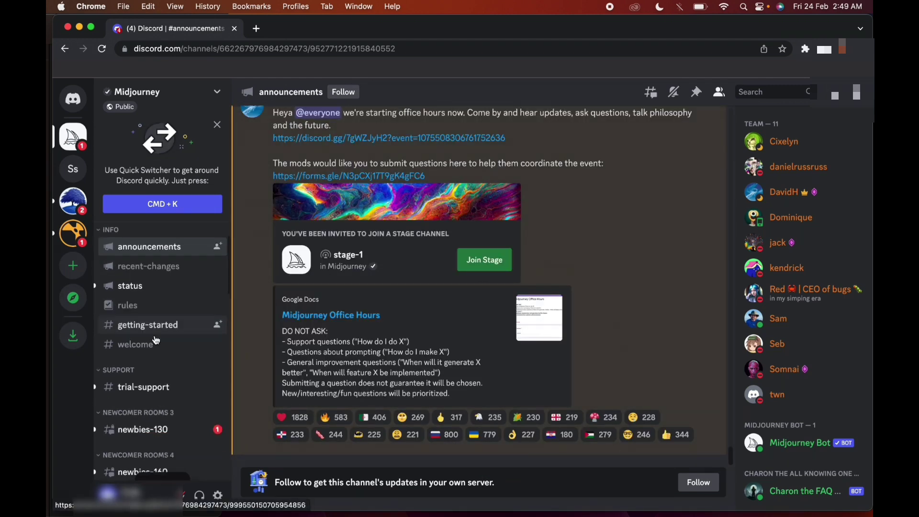
{"action": "scroll", "coordinate": [143, 338], "scroll_direction": "down", "scroll_amount": 3}
{"action": "mouse_move", "coordinate": [142, 325]}
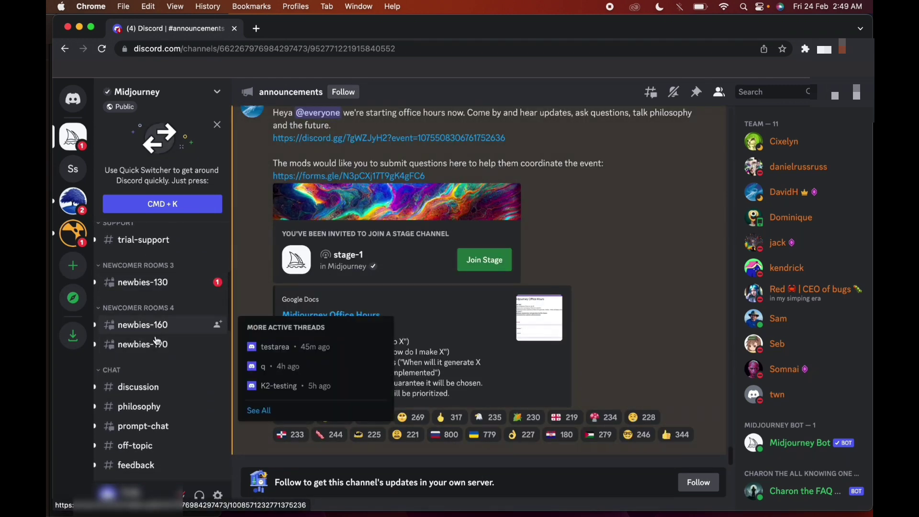
Step: In #newbies-130, paste the woman-in-white-T-shirt portrait prompt into /imagine and submit it
{"action": "left_click", "coordinate": [169, 289]}
{"action": "left_click_drag", "start_coordinate": [55, 268], "coordinate": [286, 268]}
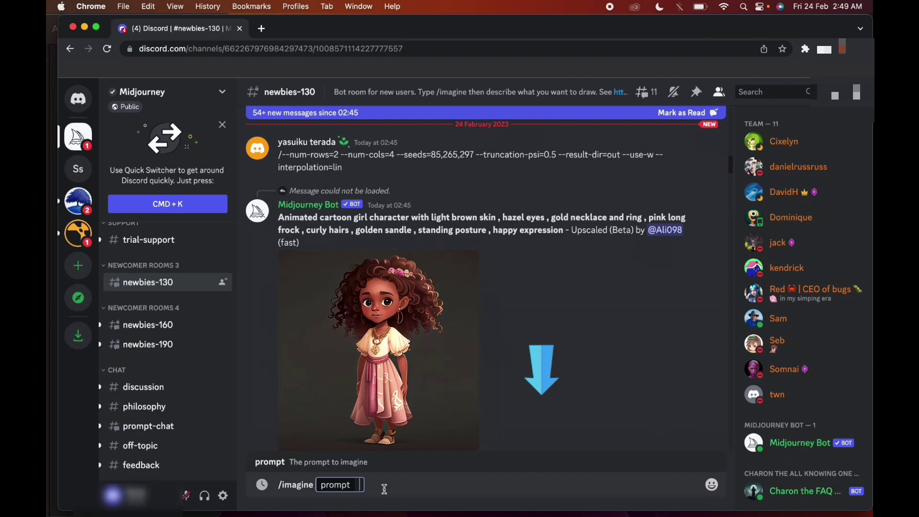
{"action": "type", "text": "most beautiful  long black hair, pale skin, emerald green eyes, Greek attire Flawless skin show her full head, show her full face, show her half body. Dramatic lighting. Minimalist. wearing tank top realistic, cinematic, photography, natural skin, delicate, detailed, photo realistic, beauty photography, 4k, Sci fi --v 4 --ar 16:9"}
{"action": "key", "text": "Return"}
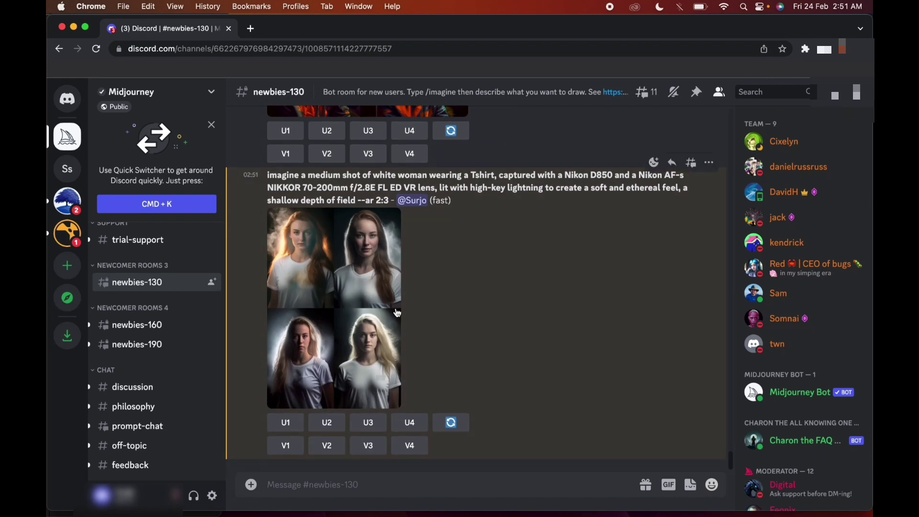
Step: Inspect the four-portrait grid, then open the upscaled fourth portrait in its own browser tab
{"action": "left_click", "coordinate": [374, 309]}
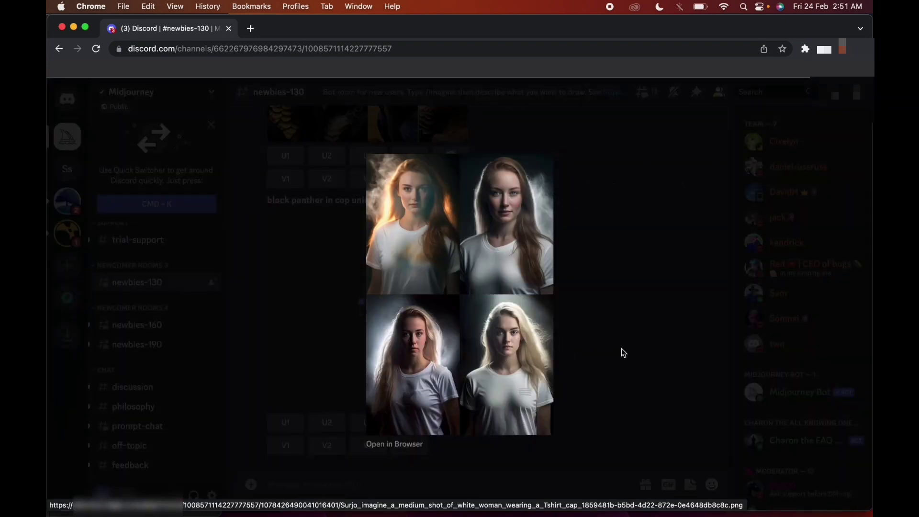
{"action": "left_click", "coordinate": [621, 348]}
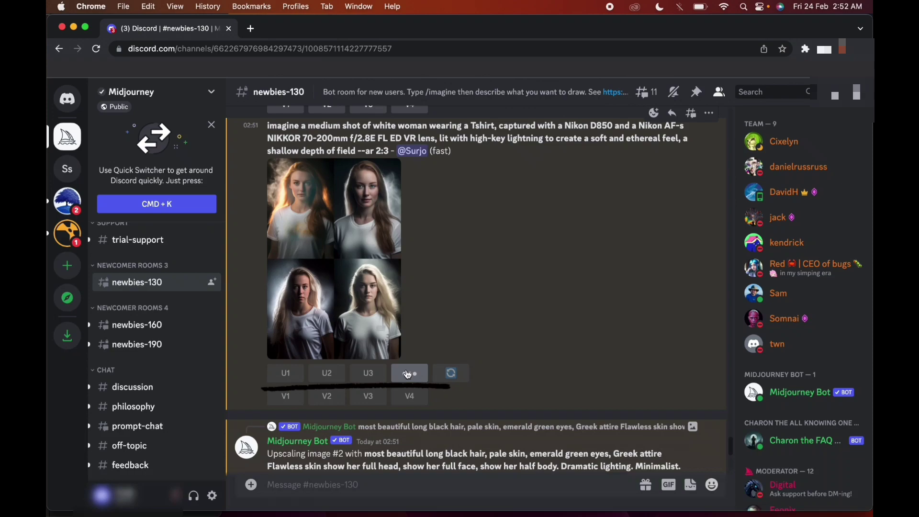
{"action": "scroll", "coordinate": [486, 336], "scroll_direction": "down", "scroll_amount": 5}
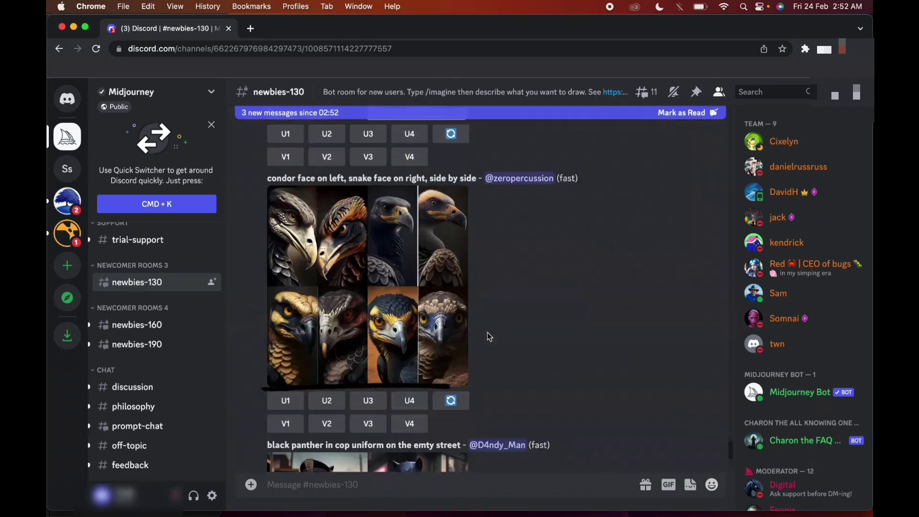
{"action": "scroll", "coordinate": [487, 336], "scroll_direction": "down", "scroll_amount": 5}
{"action": "scroll", "coordinate": [487, 336], "scroll_direction": "down", "scroll_amount": 1}
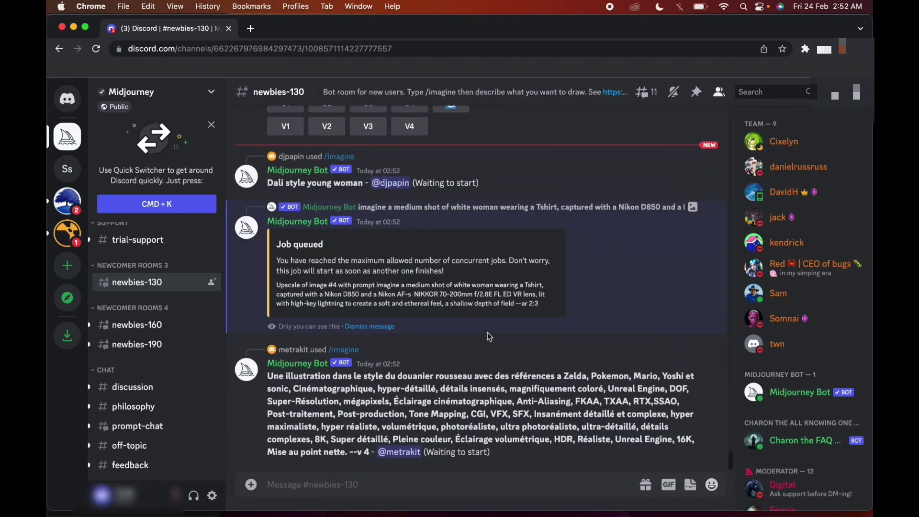
{"action": "scroll", "coordinate": [486, 336], "scroll_direction": "up", "scroll_amount": 5}
{"action": "scroll", "coordinate": [487, 336], "scroll_direction": "down", "scroll_amount": 5}
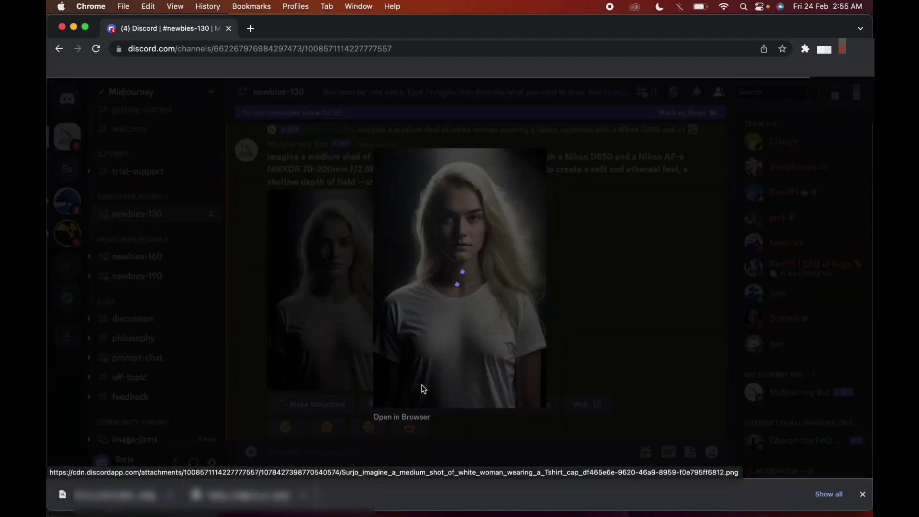
{"action": "left_click", "coordinate": [402, 417]}
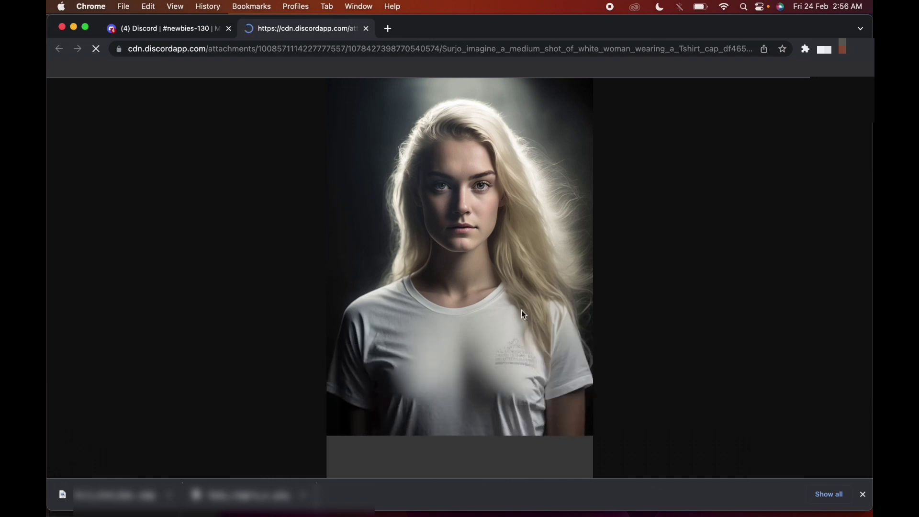
Step: Save the upscaled blonde portrait as a PNG via Save Image As
{"action": "right_click", "coordinate": [475, 246]}
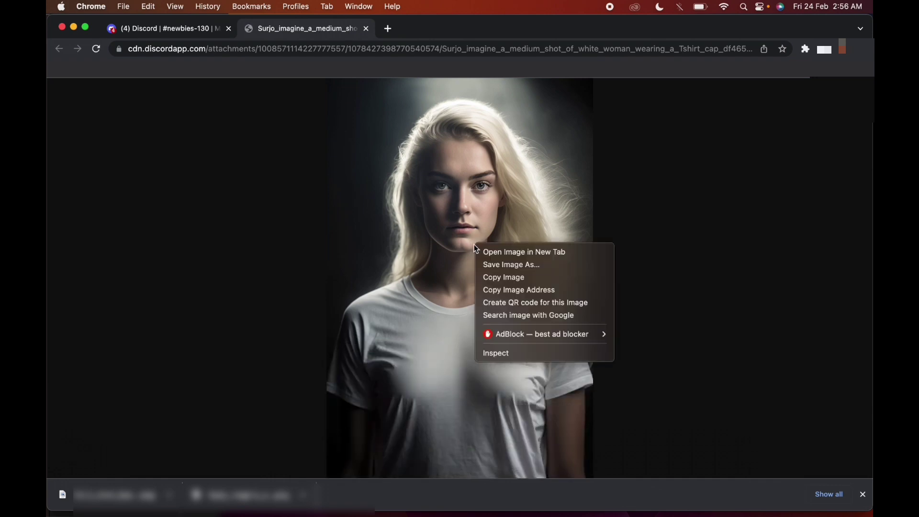
{"action": "left_click", "coordinate": [510, 263]}
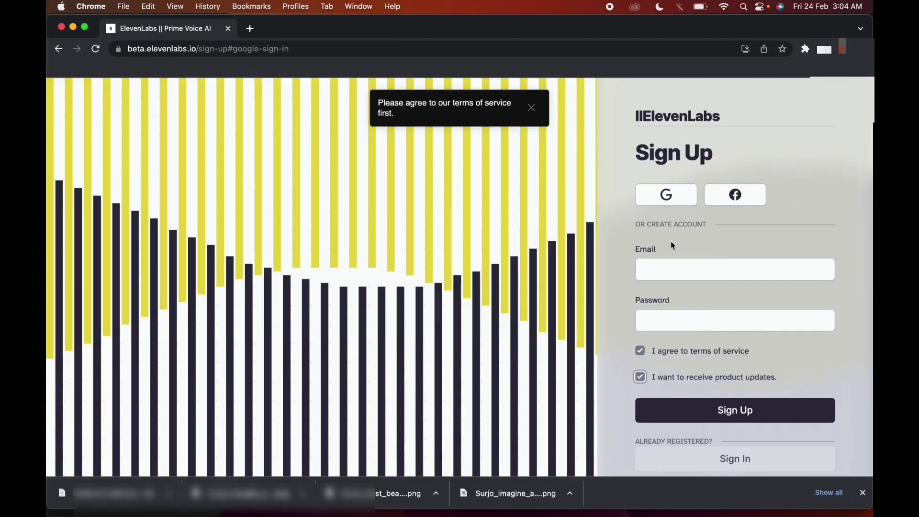
Step: Sign in to ElevenLabs with the Google account to reach Speech Synthesis
{"action": "left_click", "coordinate": [668, 197]}
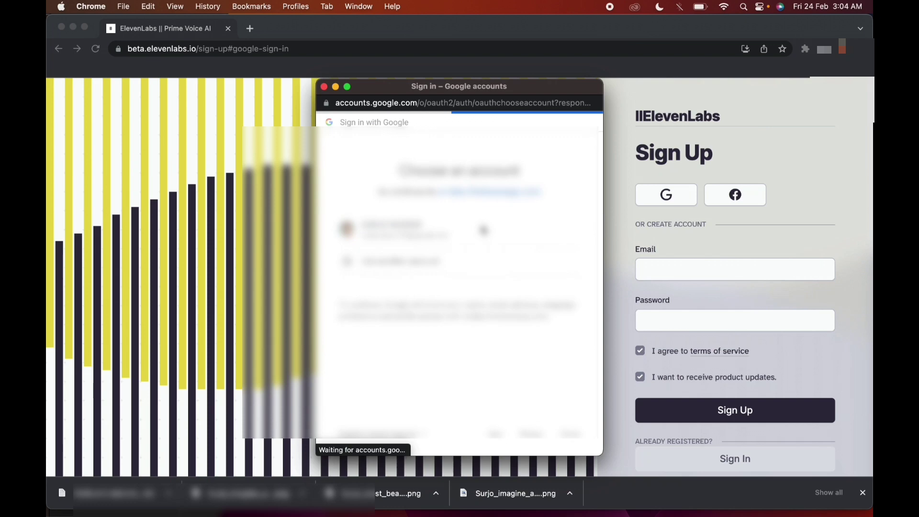
{"action": "left_click", "coordinate": [483, 230]}
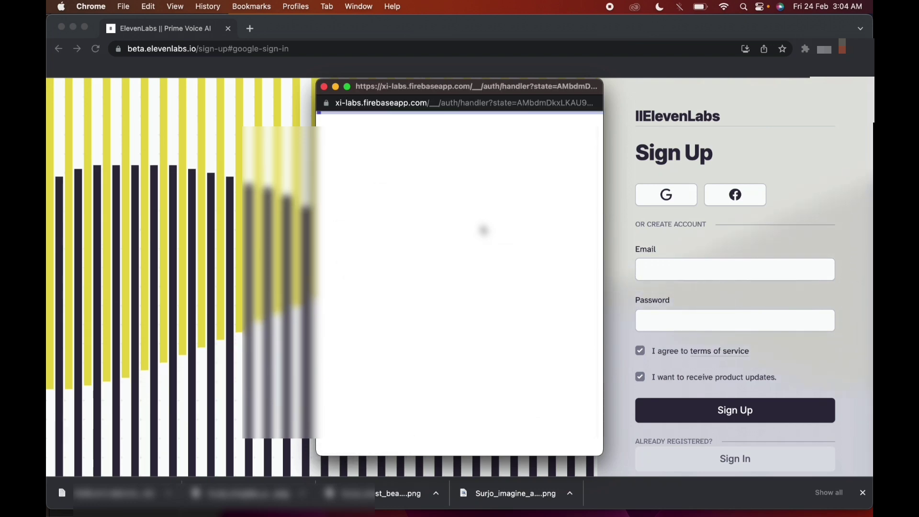
{"action": "scroll", "coordinate": [266, 370], "scroll_direction": "down", "scroll_amount": 10}
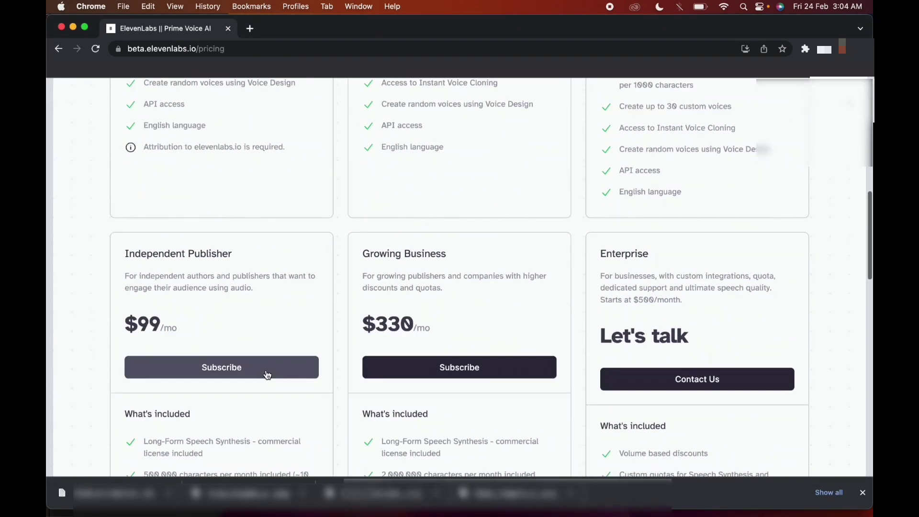
{"action": "scroll", "coordinate": [266, 374], "scroll_direction": "up", "scroll_amount": 3}
{"action": "scroll", "coordinate": [245, 170], "scroll_direction": "up", "scroll_amount": 3}
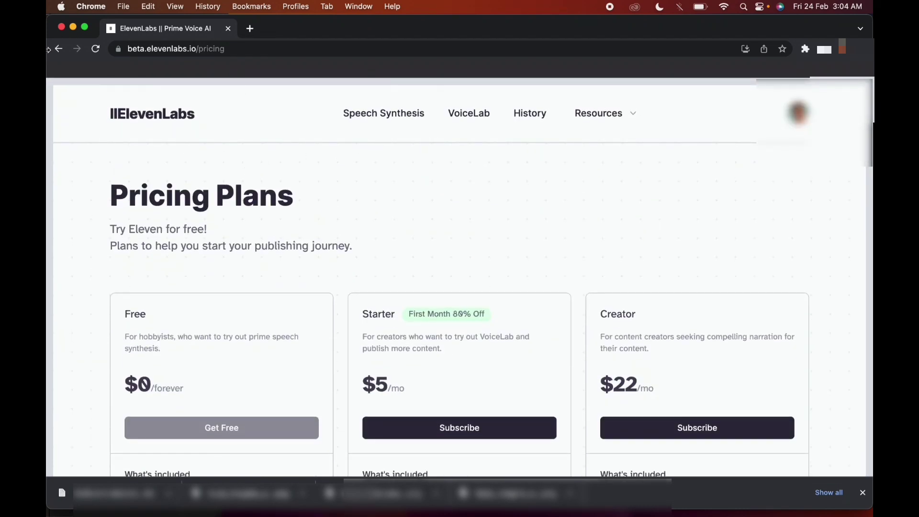
Step: On Speech Synthesis, preview premade voices Arnold and Elli and select Elli
{"action": "left_click", "coordinate": [56, 50]}
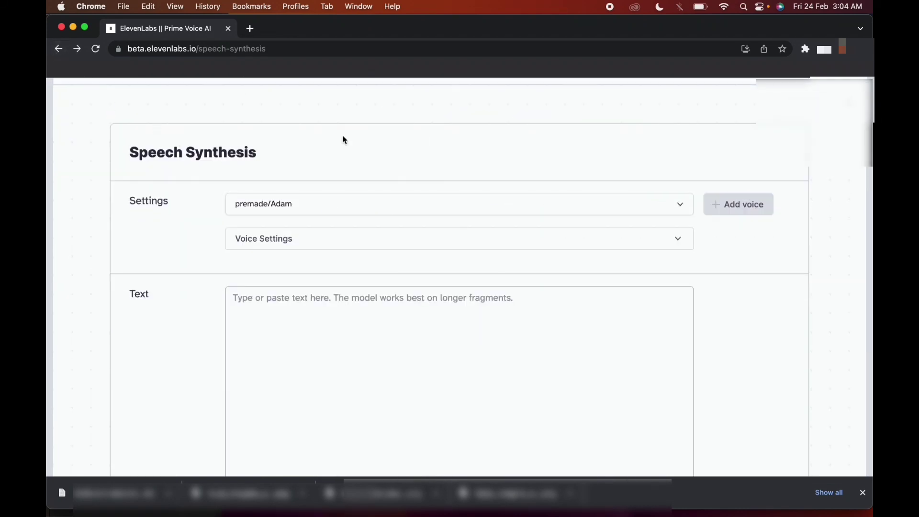
{"action": "left_click", "coordinate": [674, 207]}
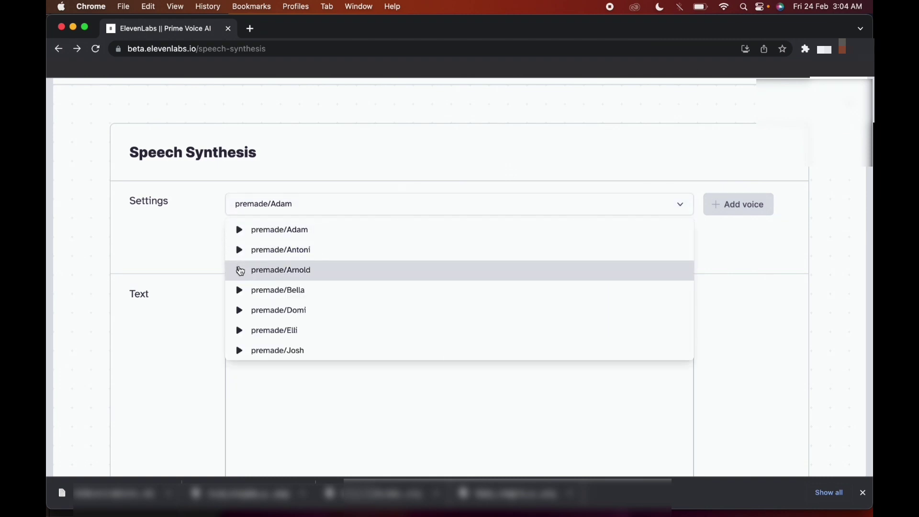
{"action": "left_click", "coordinate": [240, 271]}
{"action": "scroll", "coordinate": [240, 281], "scroll_direction": "down", "scroll_amount": 2}
{"action": "left_click", "coordinate": [240, 287]}
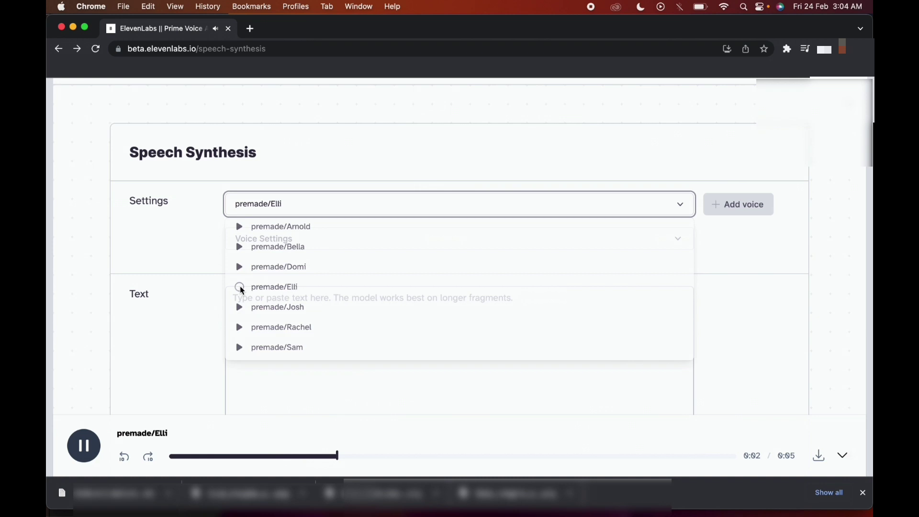
{"action": "left_click", "coordinate": [83, 447]}
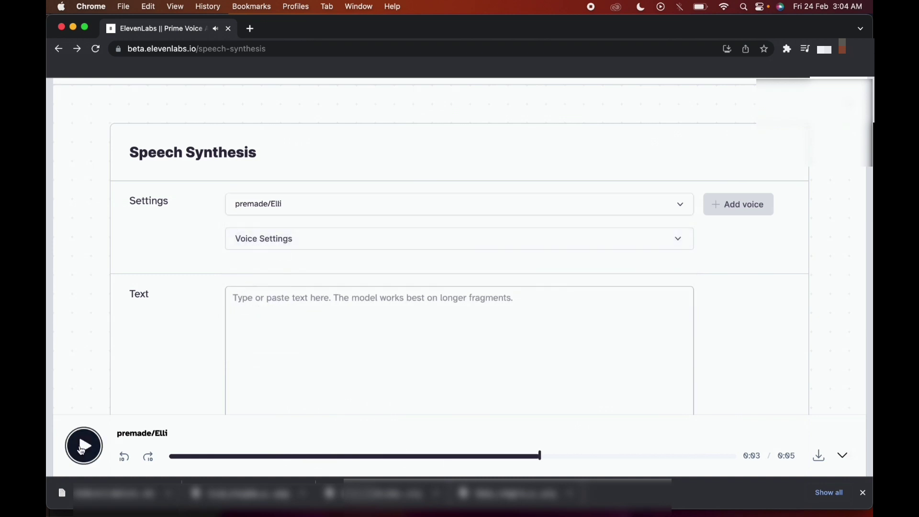
Step: Paste the introduction script into the Text box and generate the Elli narration
{"action": "left_click", "coordinate": [304, 300]}
{"action": "type", "text": "Hello and welcome to the facts In Channel.  My name is Yulia Crustal, and I'm here to introduce myself to you.  I'm not all work and no play! I love to have fun and make people laugh. I can tell jokes. Like  Please Subscribe this channel. Sorry bad joke but subscribe to so that you don't miss our video.  I am an image which is converted in video and you will learn how to do that. Thank you."}
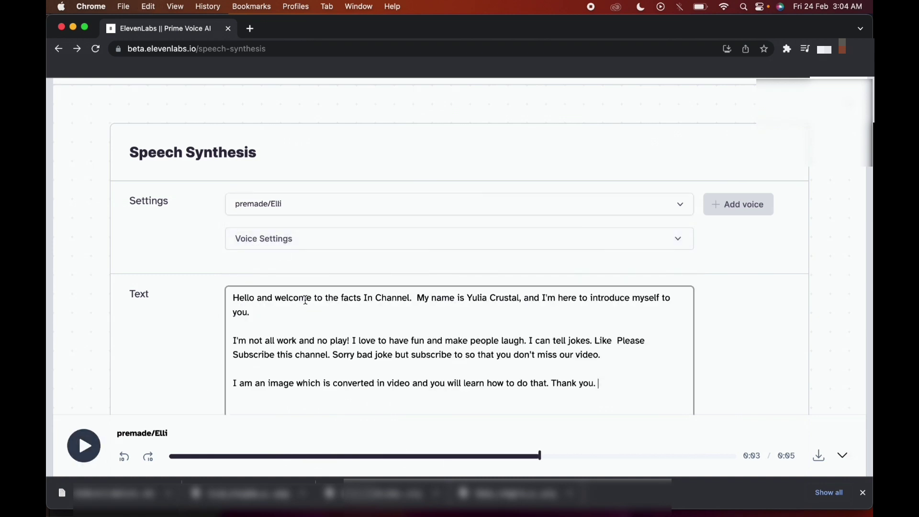
{"action": "scroll", "coordinate": [380, 300], "scroll_direction": "down", "scroll_amount": 5}
{"action": "left_click", "coordinate": [445, 332]}
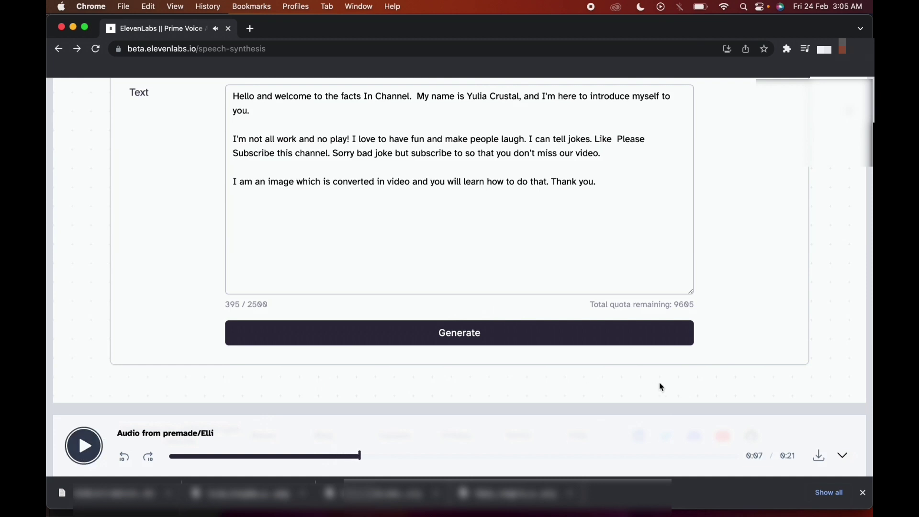
Step: Download the Elli narration clip and open studio.d-id.com in a new tab
{"action": "left_click", "coordinate": [819, 456]}
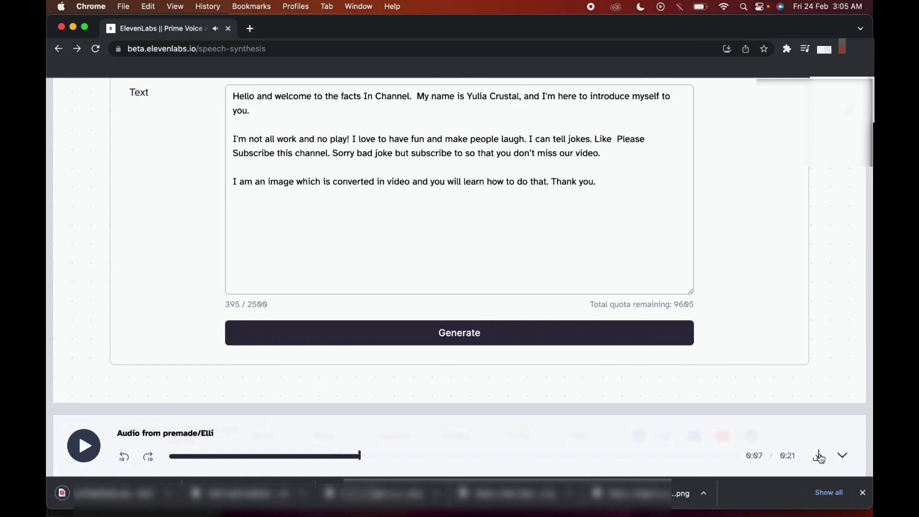
{"action": "right_click", "coordinate": [247, 492]}
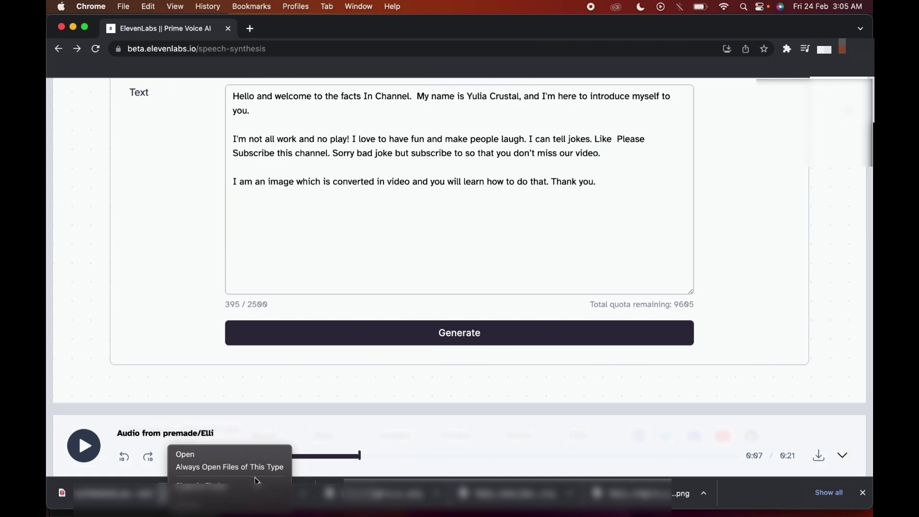
{"action": "key", "text": "Return"}
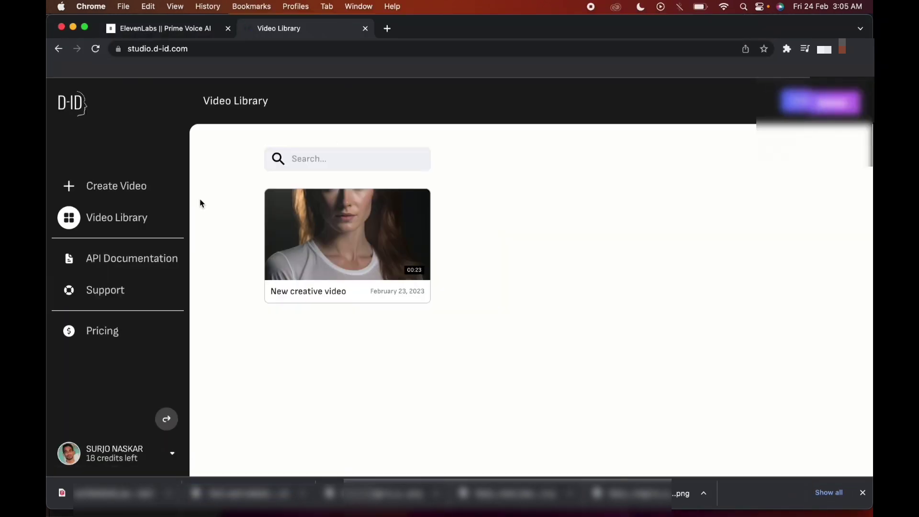
Step: Create a new video and add the blonde woman image as a custom presenter
{"action": "left_click", "coordinate": [128, 192]}
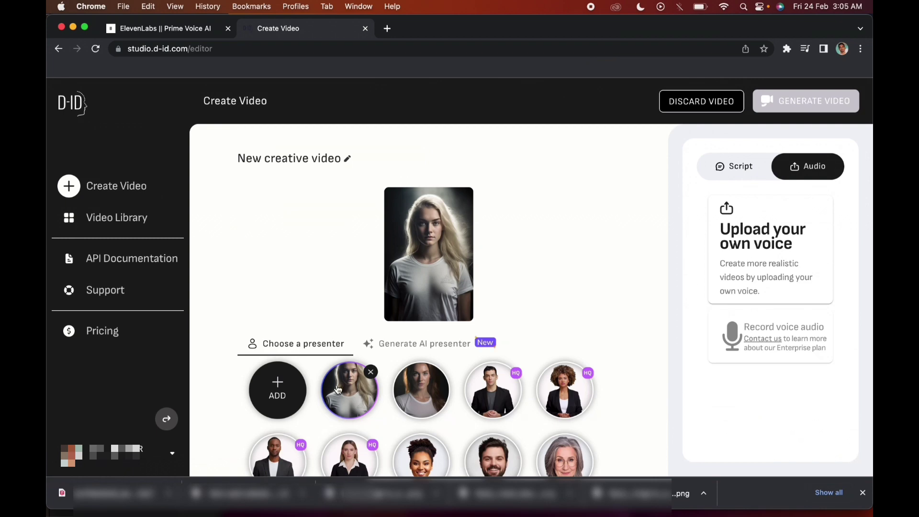
{"action": "left_click", "coordinate": [440, 393]}
{"action": "left_click", "coordinate": [492, 392]}
{"action": "left_click", "coordinate": [564, 392]}
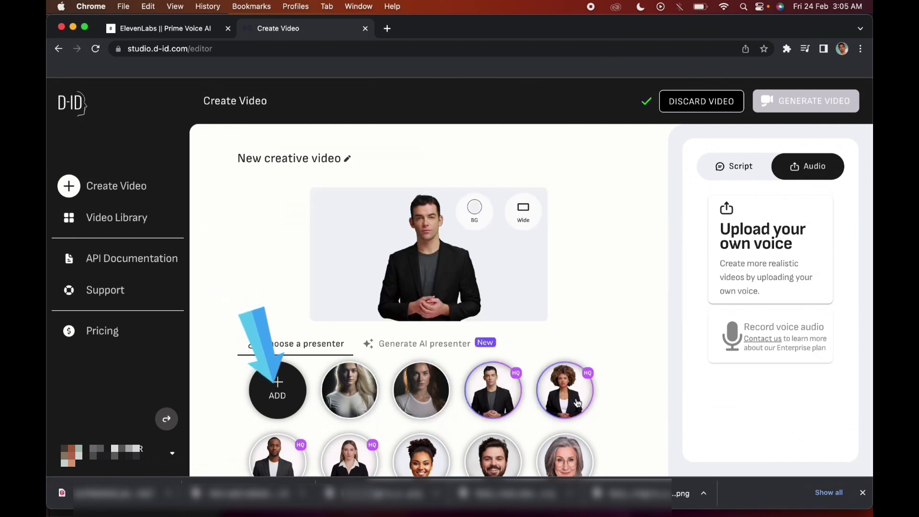
{"action": "left_click", "coordinate": [300, 386]}
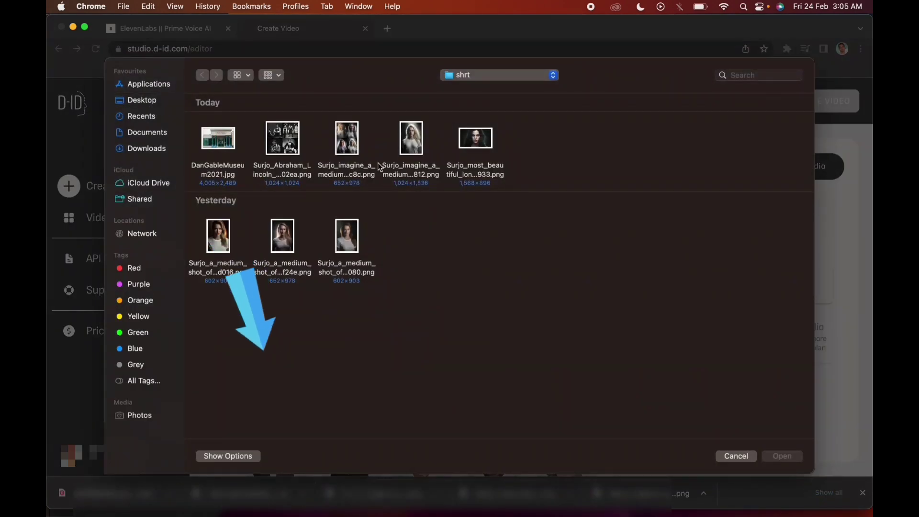
{"action": "double_click", "coordinate": [411, 140]}
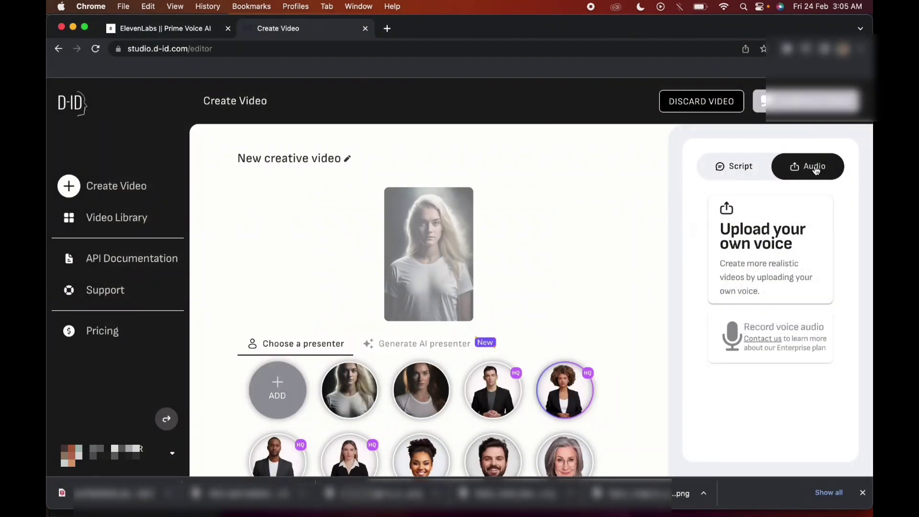
Step: Upload the downloaded narration audio from Downloads as the video's audio
{"action": "left_click", "coordinate": [772, 244]}
{"action": "left_click", "coordinate": [146, 148]}
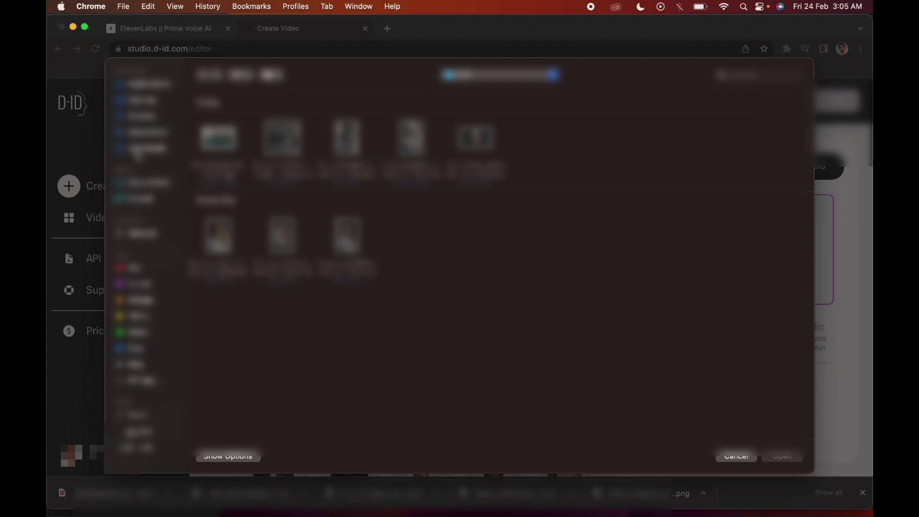
{"action": "double_click", "coordinate": [347, 137]}
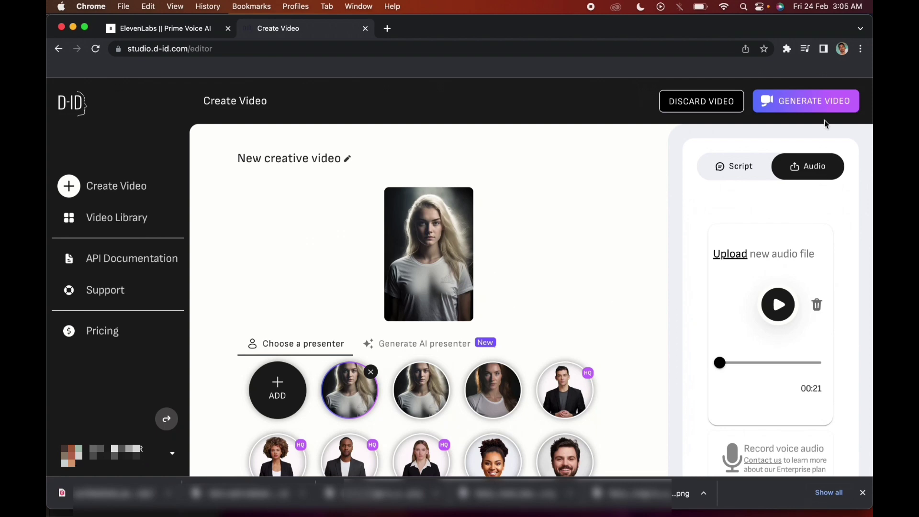
Step: Generate the talking video, confirming the 2-credit cost, so it appears in the Video Library
{"action": "left_click", "coordinate": [820, 102]}
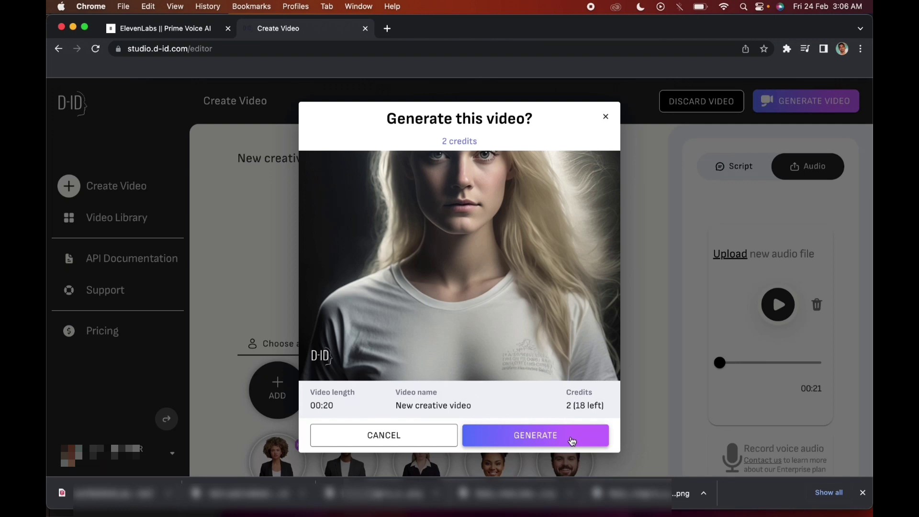
{"action": "left_click", "coordinate": [571, 437]}
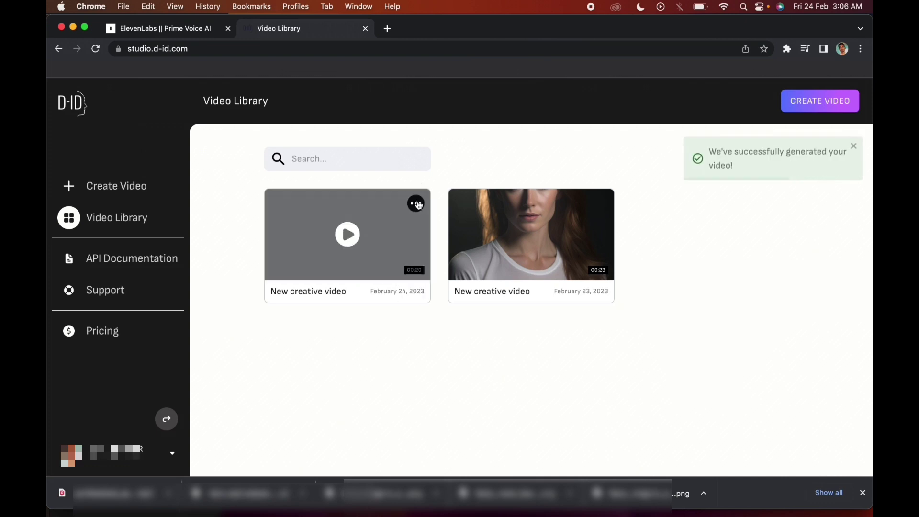
Step: Download the new 20-second presenter video via the card's menu and play it from Chrome's download bar
{"action": "left_click", "coordinate": [416, 206]}
{"action": "left_click", "coordinate": [362, 238]}
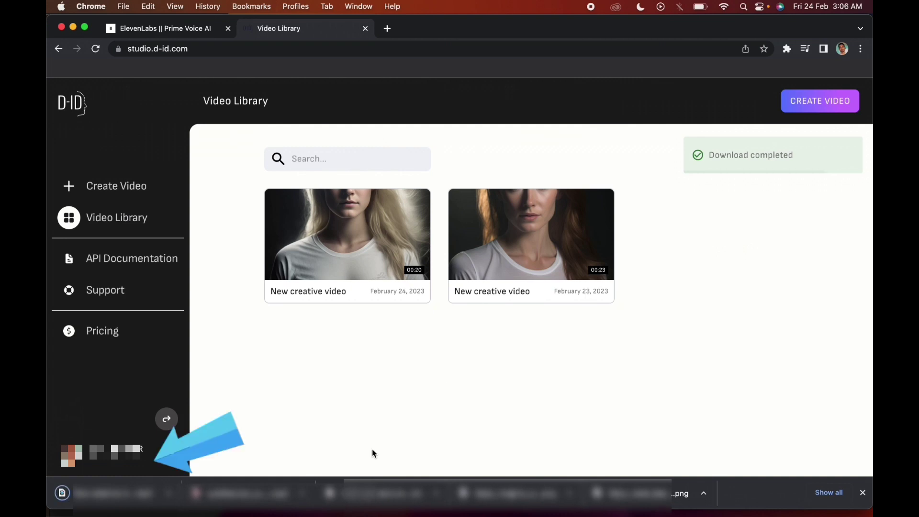
{"action": "left_click", "coordinate": [65, 493]}
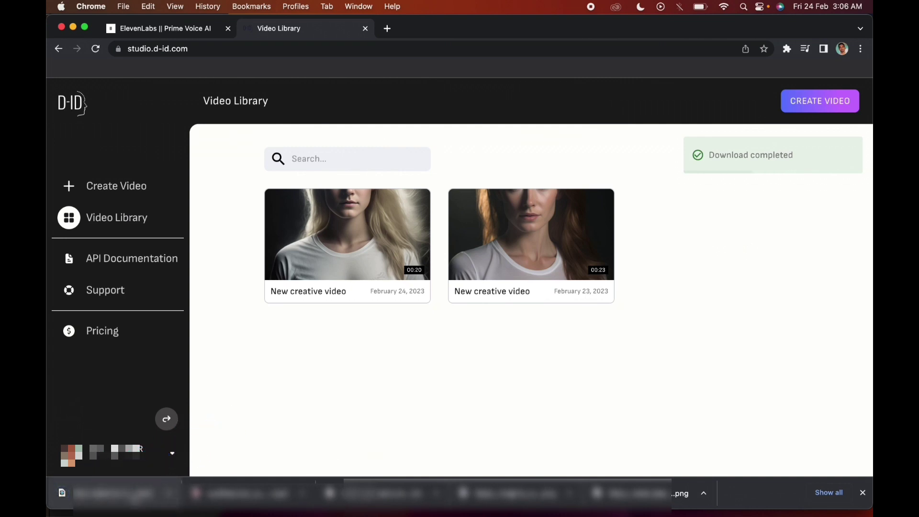